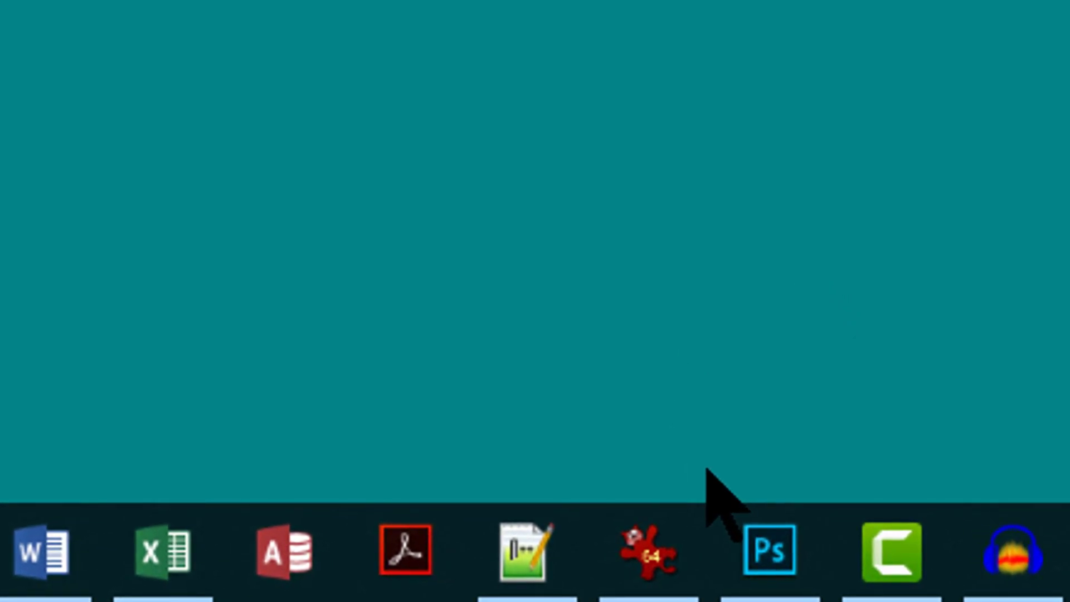
# Restore the IrfanView window from the taskbar.
pyautogui.click(652, 566)
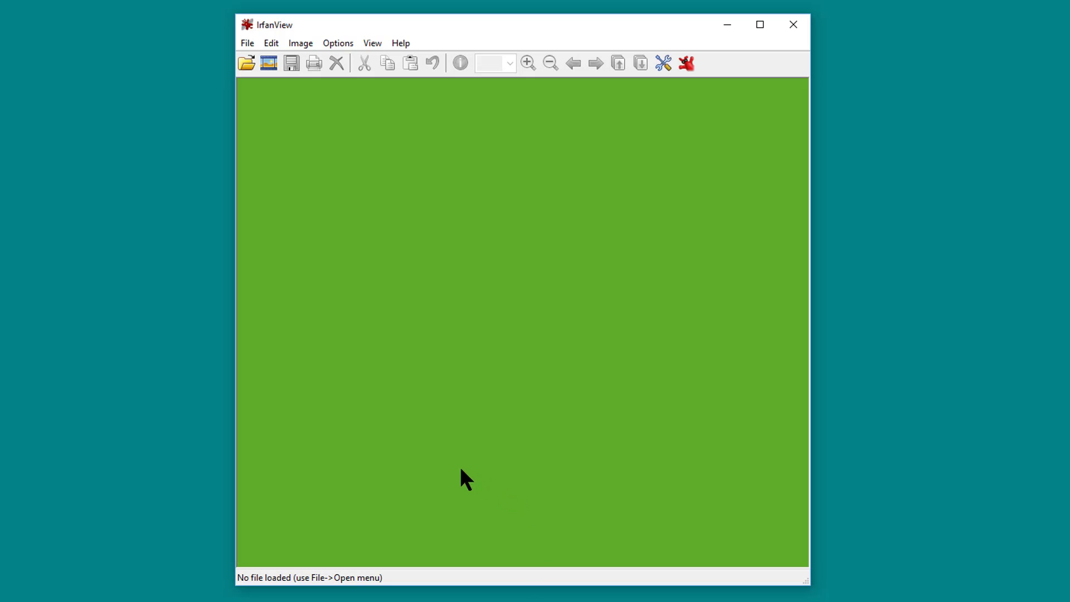
# Preview Capture Setup, cancel it without changes, and bring up the Options menu.
pyautogui.press('c')
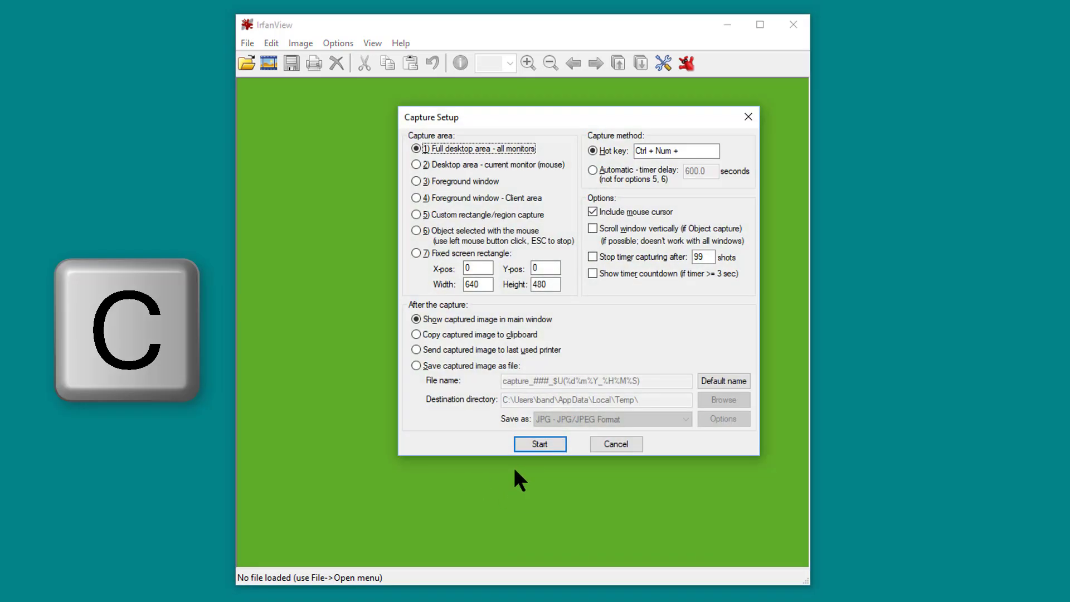
pyautogui.click(616, 444)
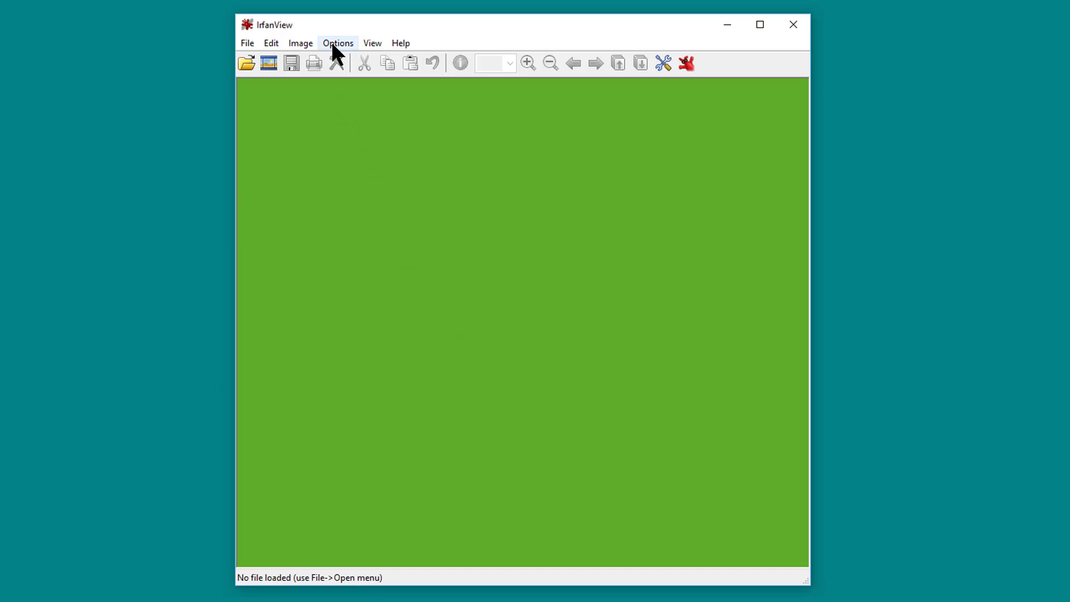
pyautogui.click(332, 43)
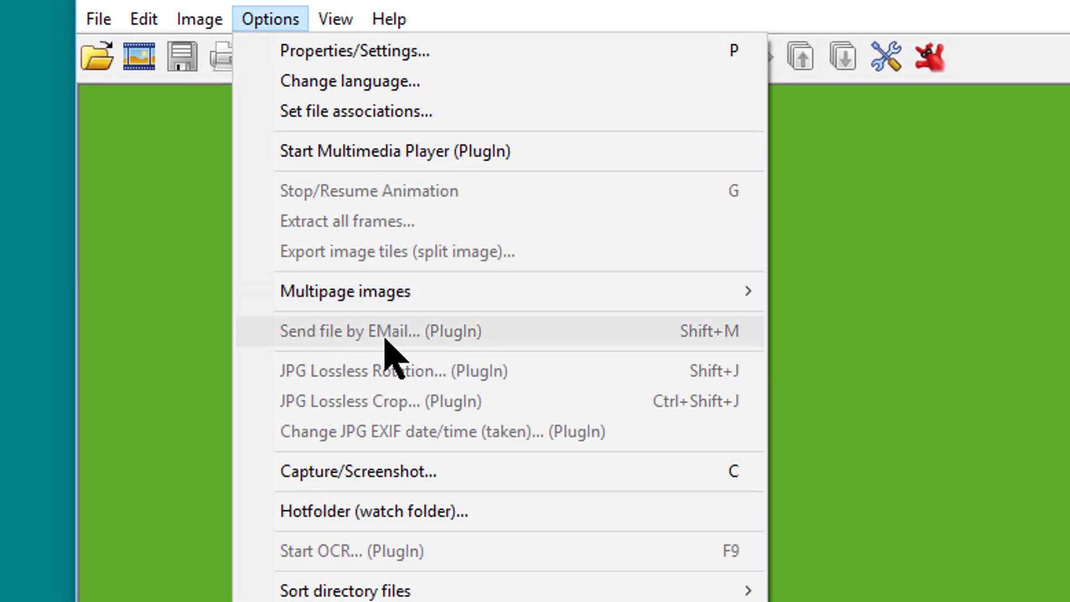
# Choose Options > Capture/Screenshot to open the Capture Setup dialog.
pyautogui.click(432, 472)
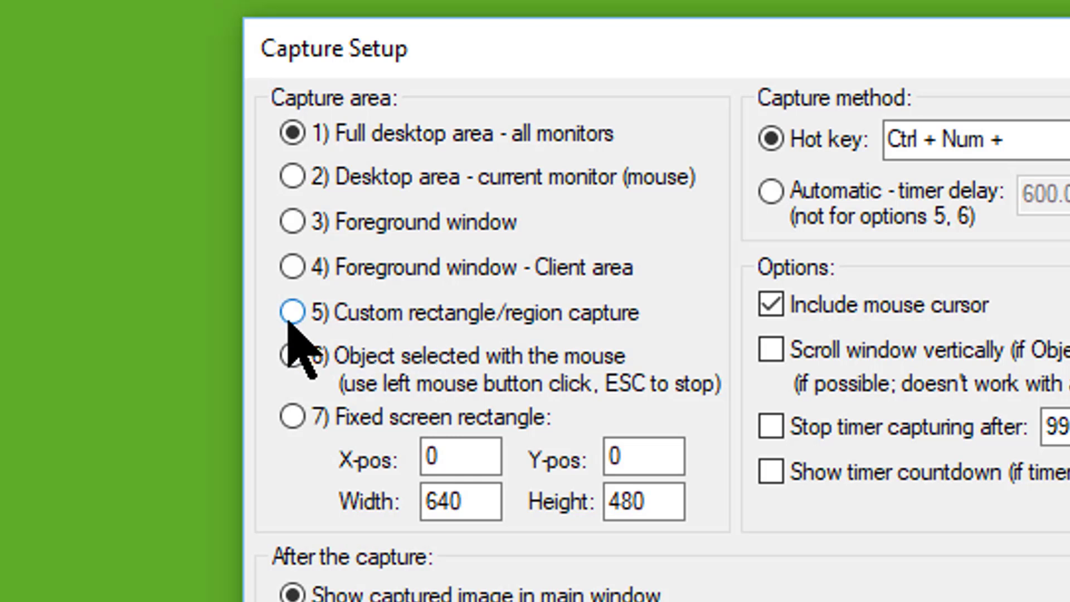
# Switch the capture area to 5) Custom rectangle/region capture.
pyautogui.press('c')
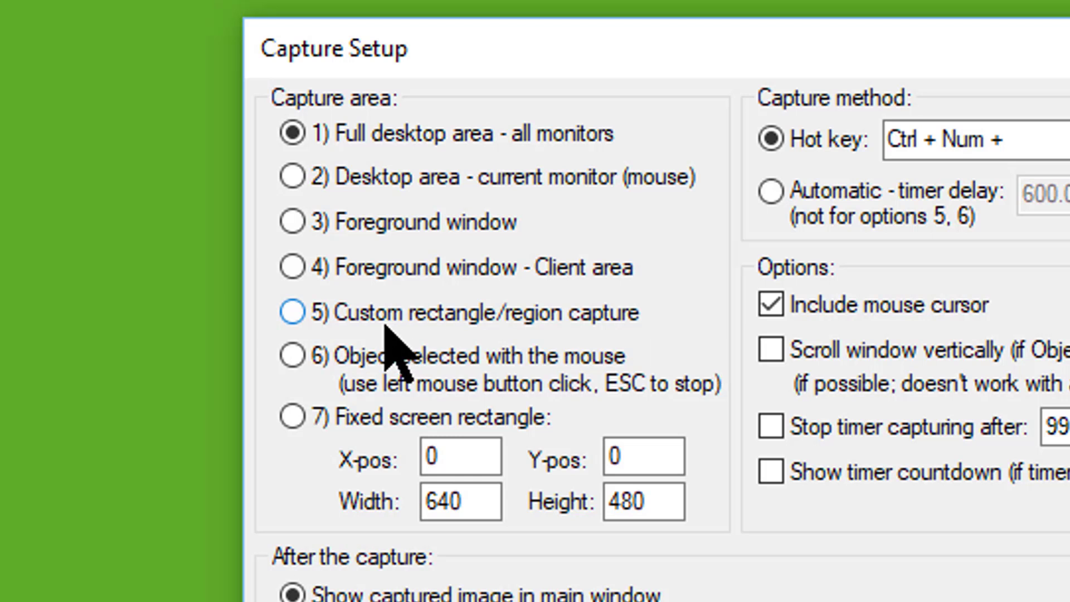
pyautogui.click(289, 314)
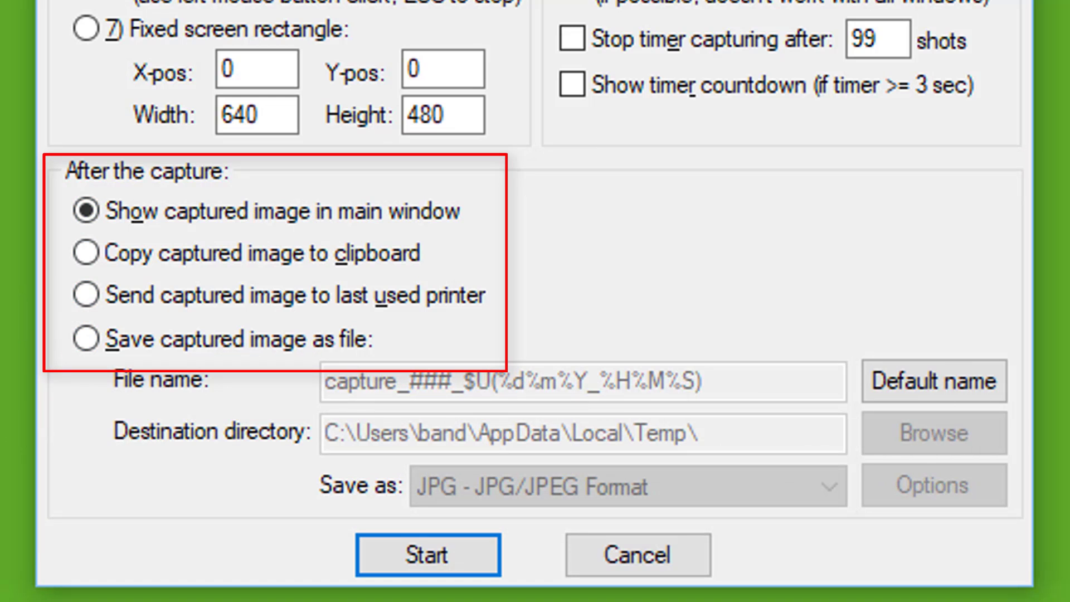
# Set captured images to copy to the clipboard and start the region capture.
pyautogui.click(87, 254)
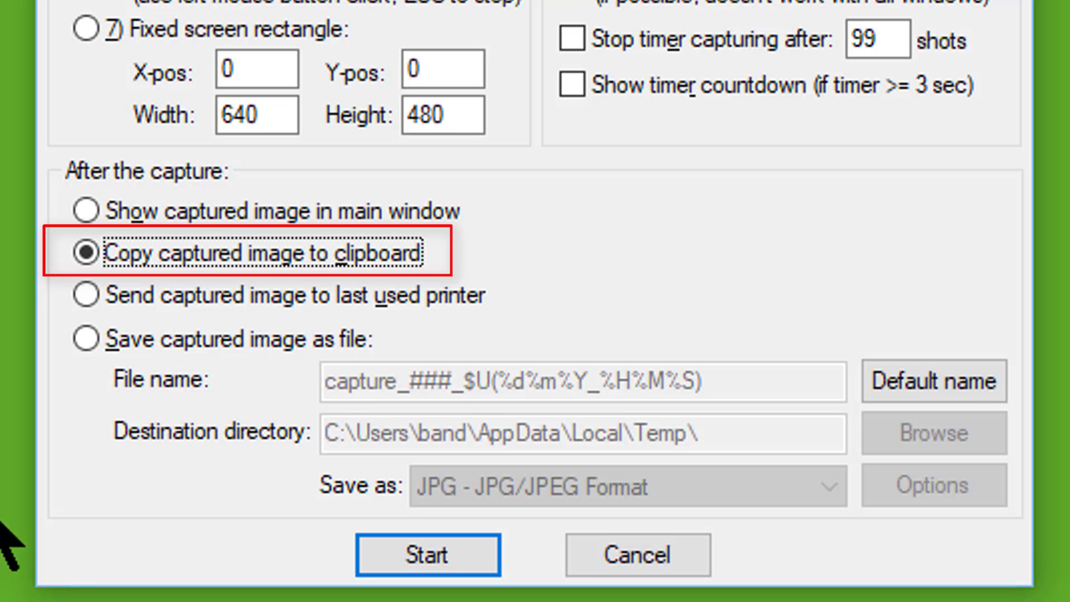
pyautogui.click(86, 339)
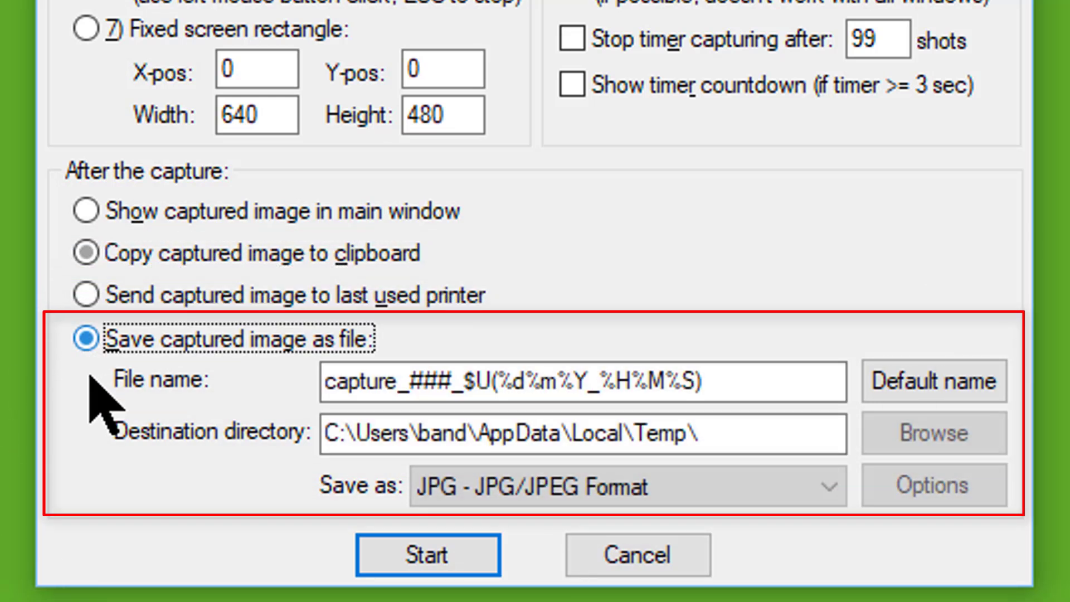
pyautogui.click(87, 255)
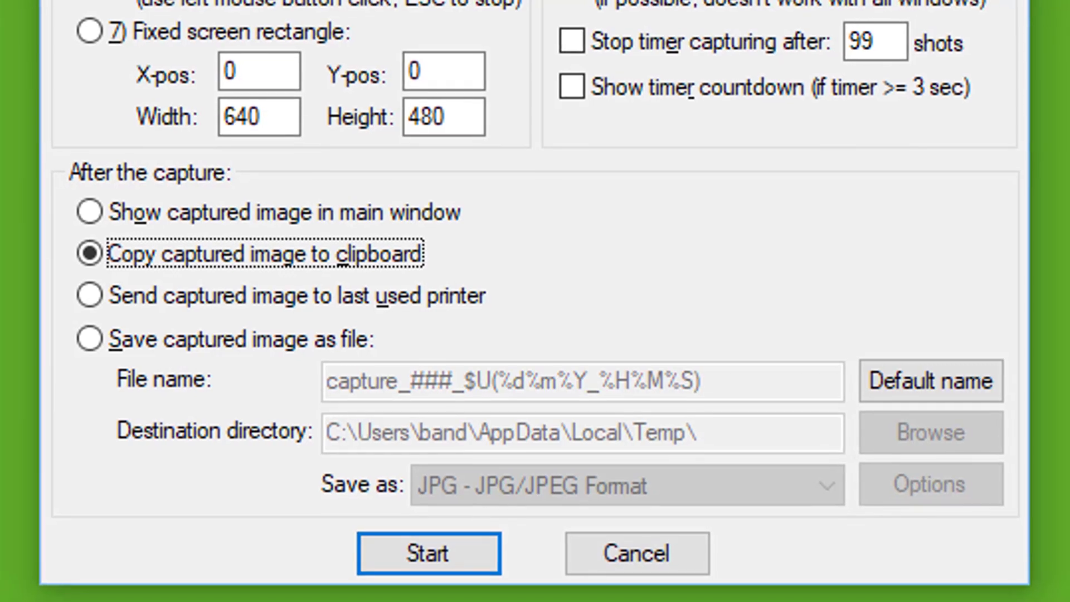
pyautogui.click(415, 543)
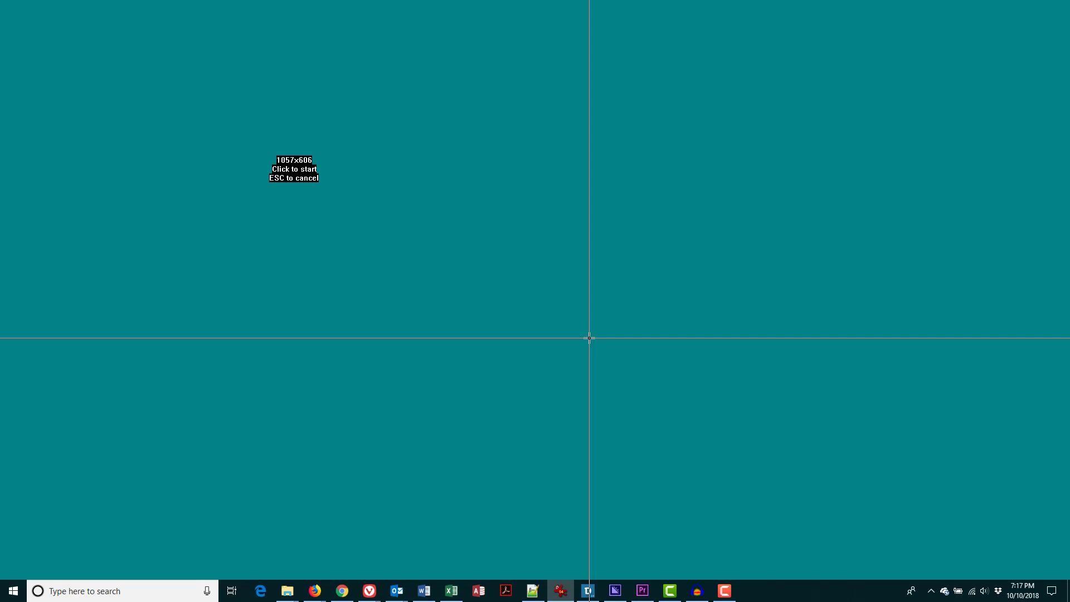
# Capture a small desktop rectangle to the clipboard, then bring IrfanView back.
pyautogui.click(492, 317)
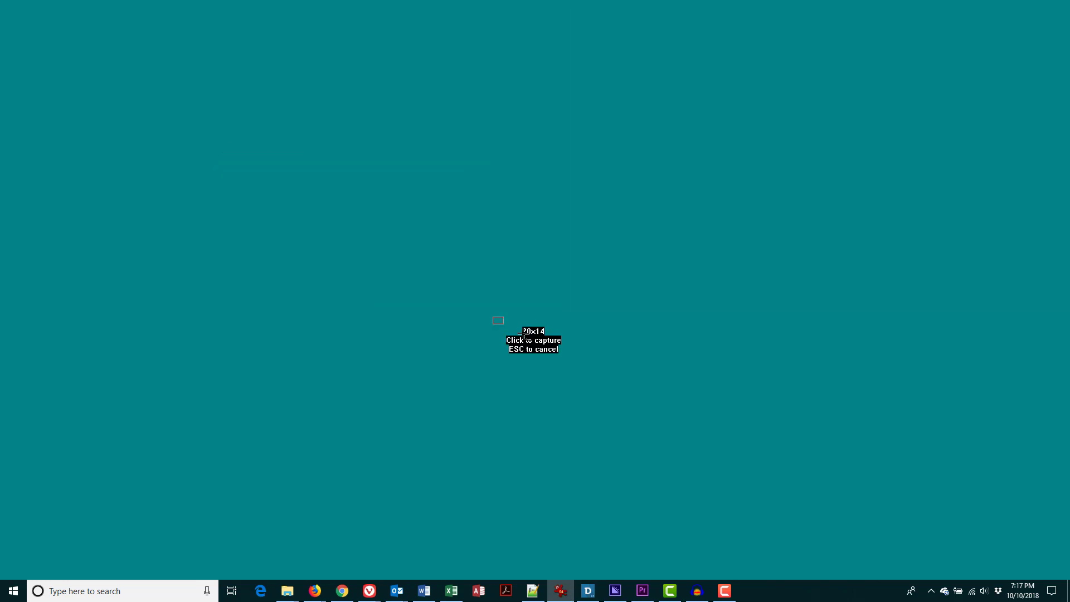
pyautogui.click(685, 400)
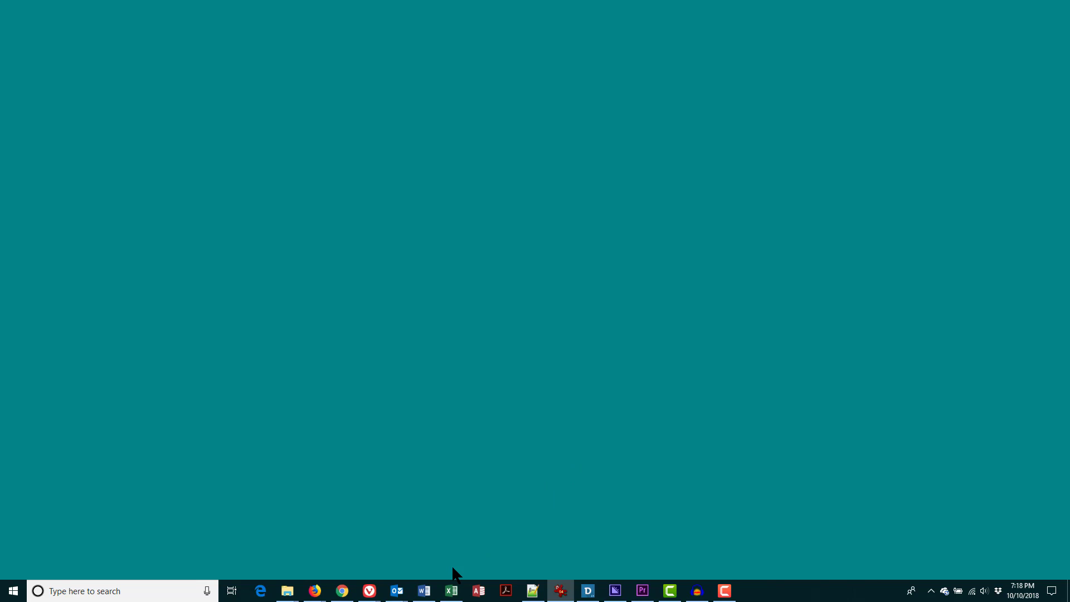
pyautogui.click(561, 591)
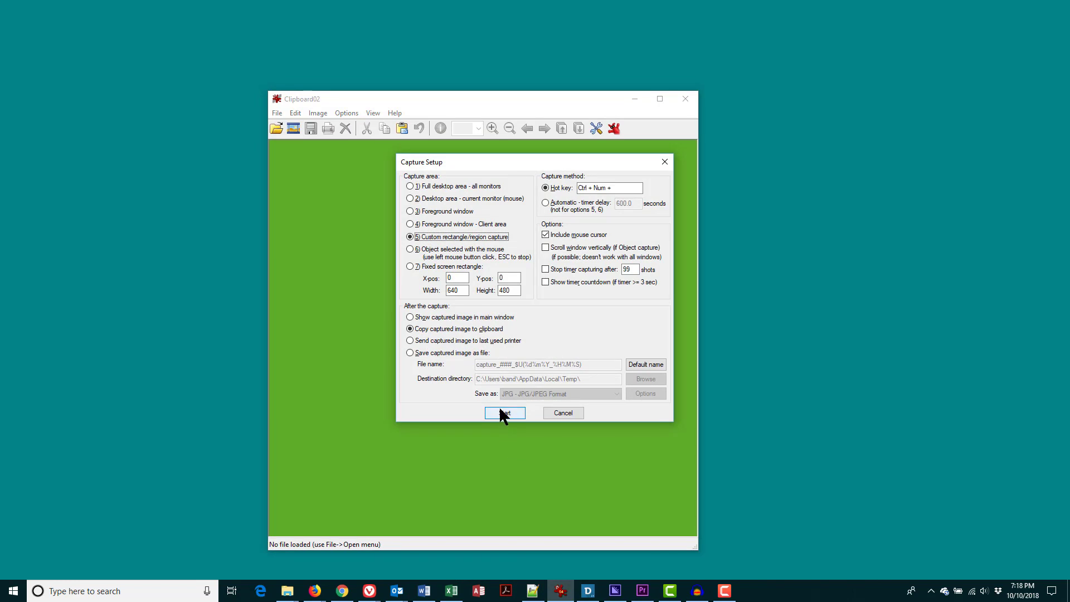
# Arm a new region capture, minimise IrfanView, and switch to the MtgReductAnalysis workbook.
pyautogui.click(505, 413)
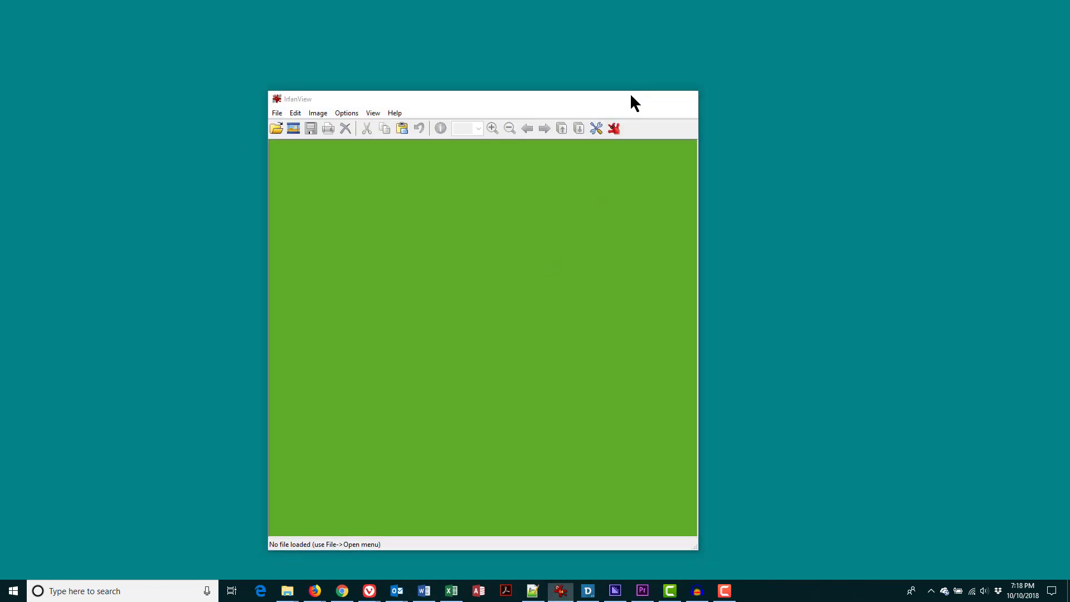
pyautogui.click(633, 97)
pyautogui.click(452, 591)
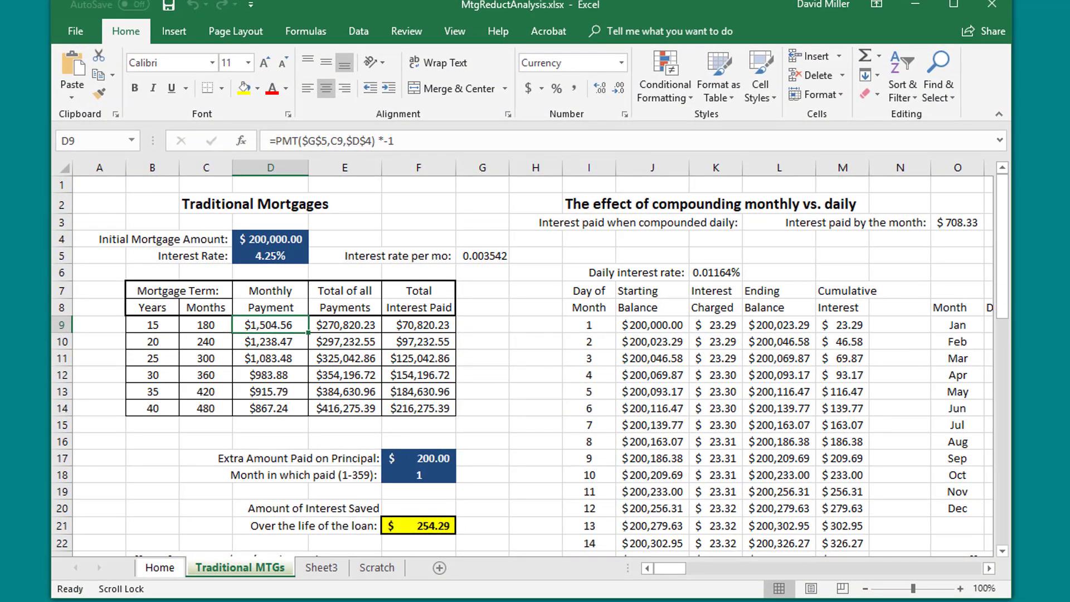
# Select cell D9 and capture a 186×56 region around its PMT formula to the clipboard.
pyautogui.click(282, 338)
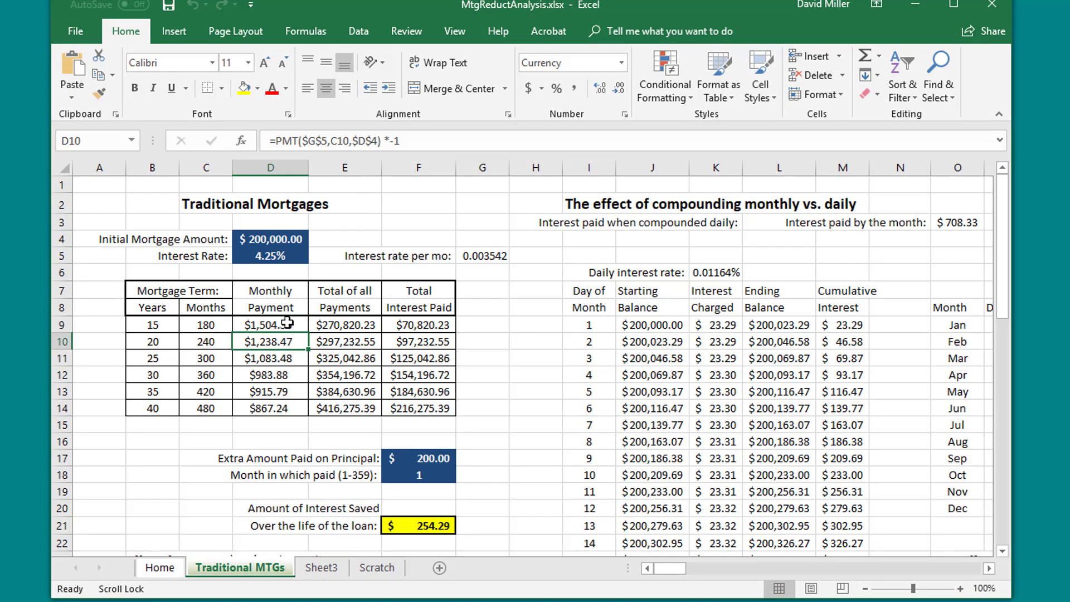
pyautogui.click(287, 323)
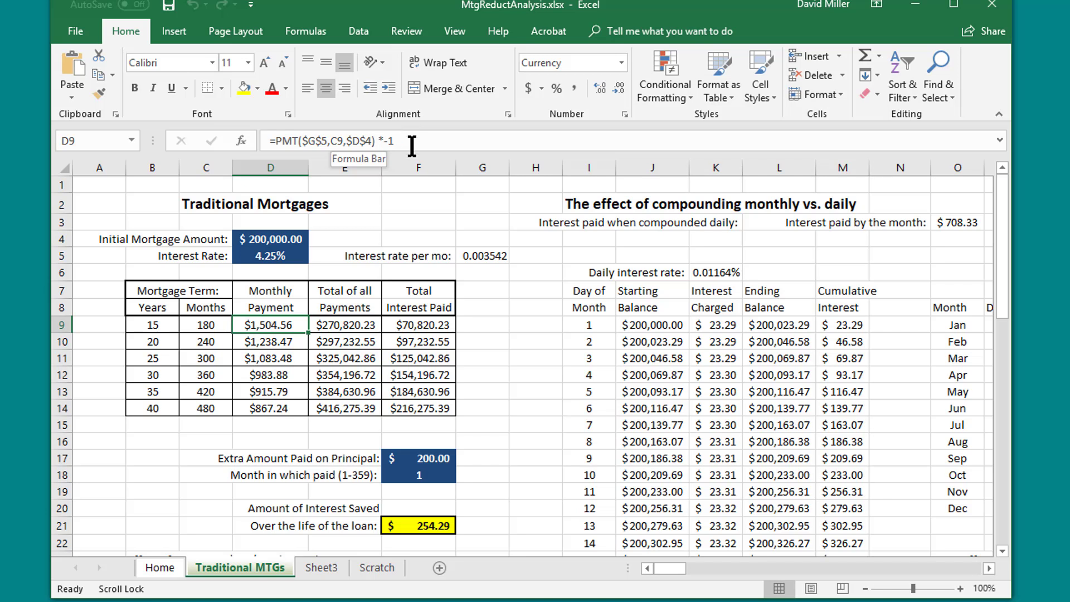
pyautogui.press('Print')
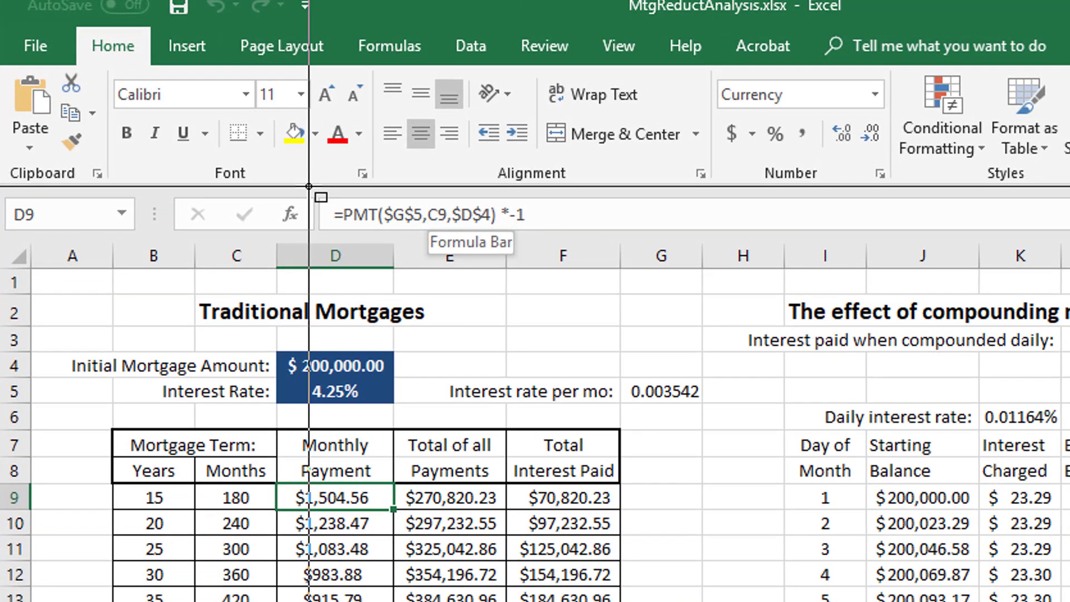
pyautogui.moveTo(309, 186); pyautogui.dragTo(1069, 601)
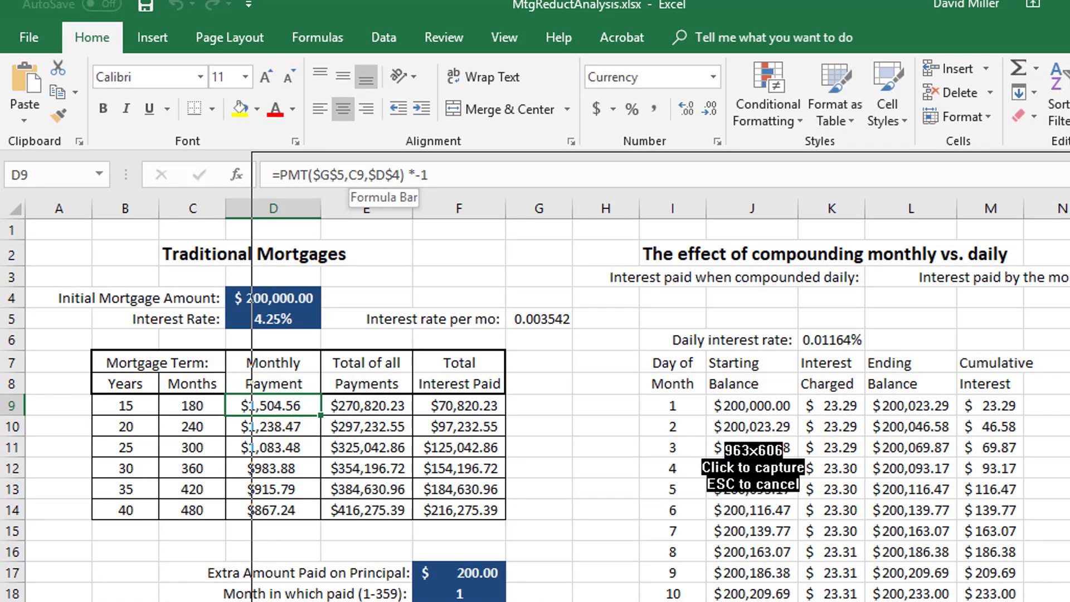
pyautogui.moveTo(694, 442); pyautogui.dragTo(807, 461)
pyautogui.moveTo(1069, 601); pyautogui.dragTo(446, 212)
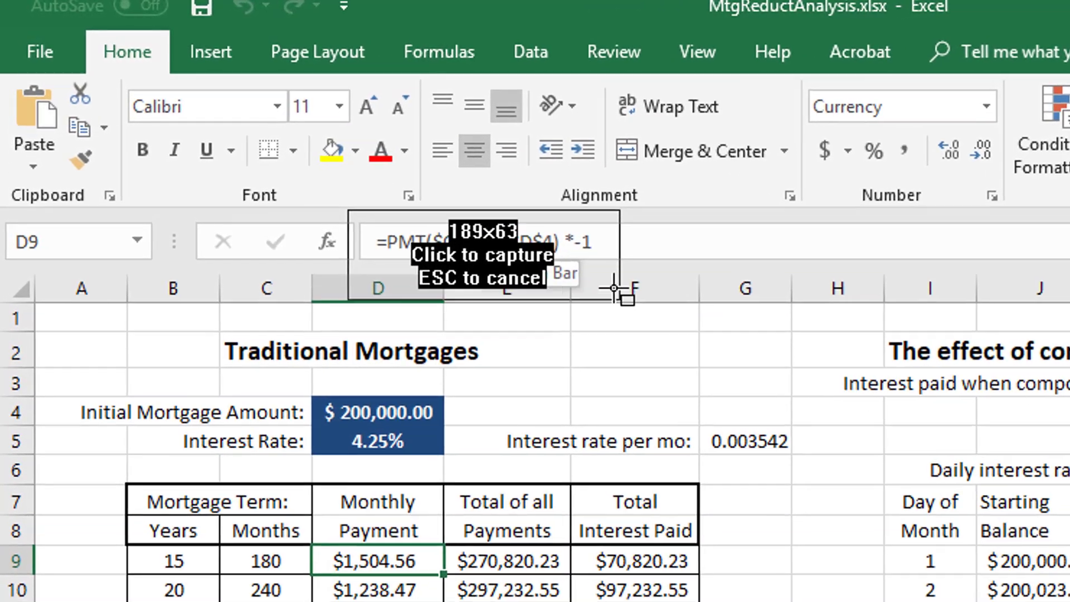
pyautogui.moveTo(614, 288)
pyautogui.mouseDown()
pyautogui.moveTo(615, 267)
pyautogui.moveTo(615, 289)
pyautogui.mouseUp()
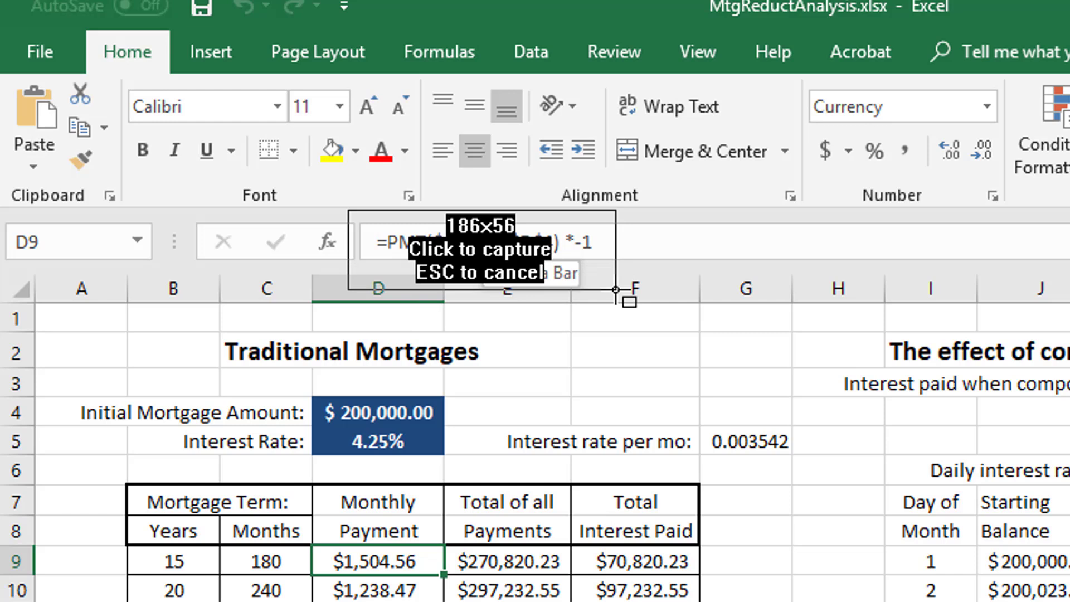
pyautogui.click(615, 290)
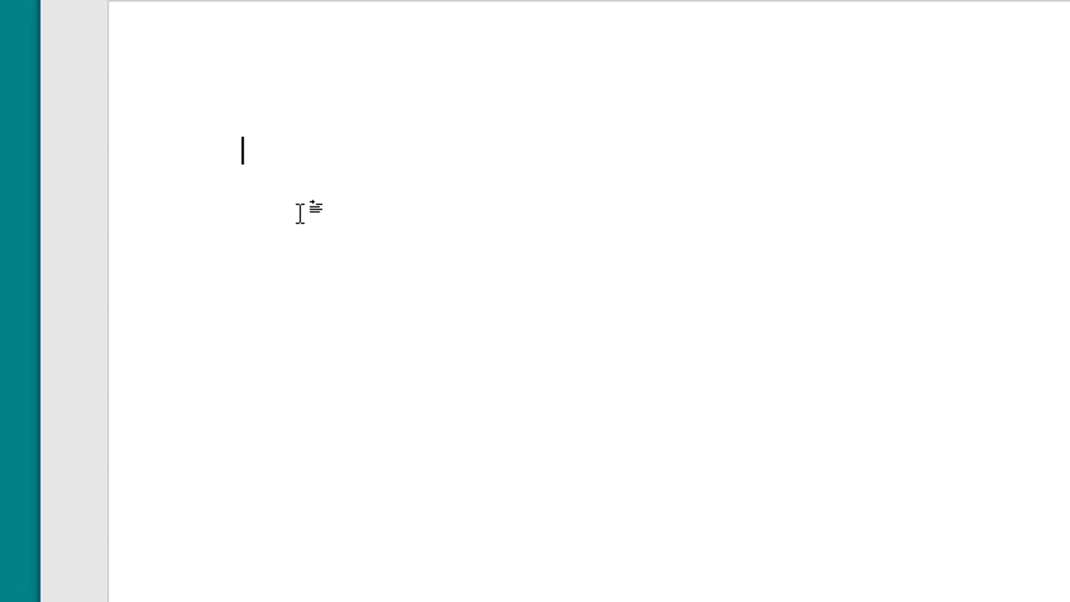
# Paste the PMT formula screenshot into Word and the Outlook test email body.
pyautogui.hotkey('ctrl', 'v')
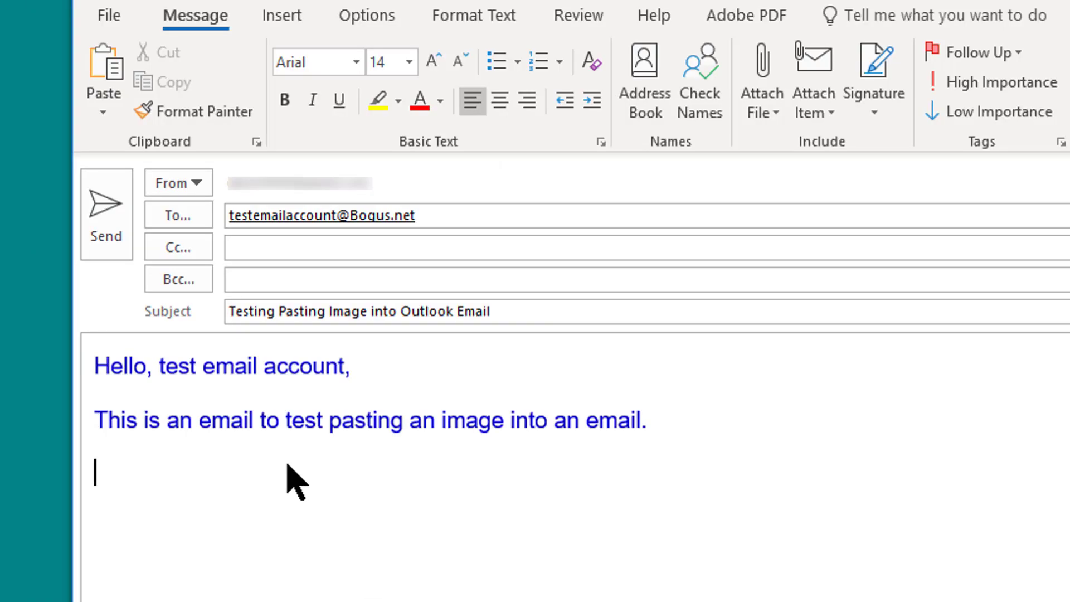
pyautogui.hotkey('ctrl', 'v')
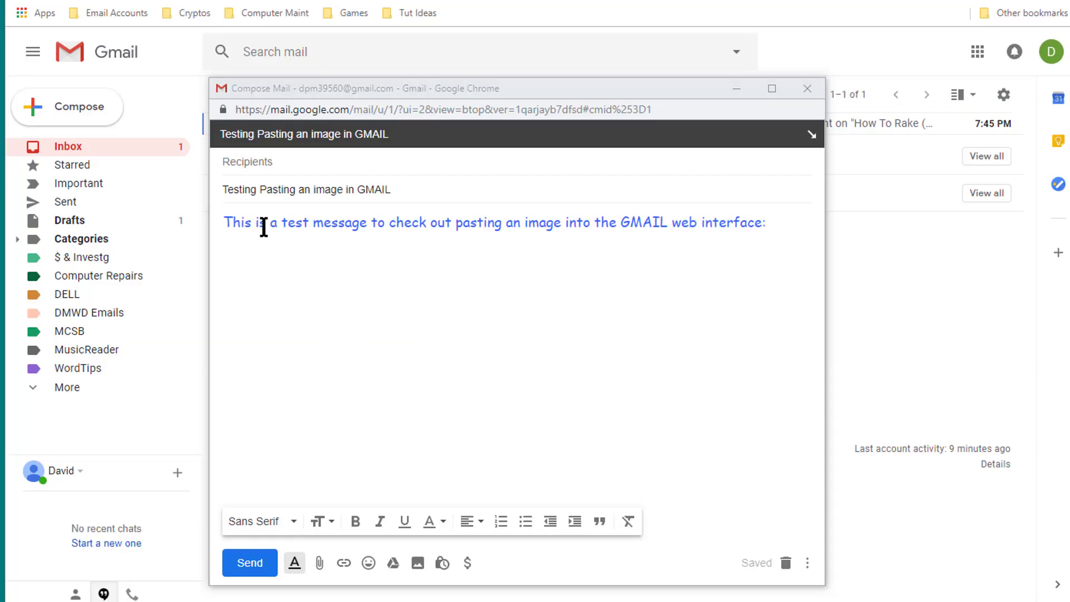
# Paste the formula screenshot below the text in the Gmail and Roundcube test messages.
pyautogui.click(282, 266)
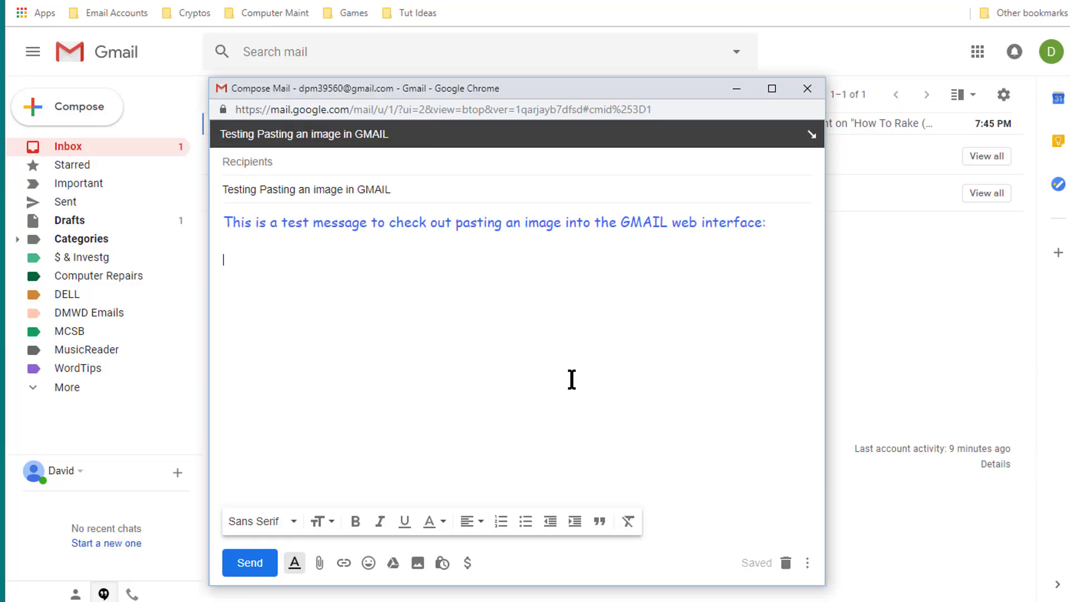
pyautogui.hotkey('ctrl', 'v')
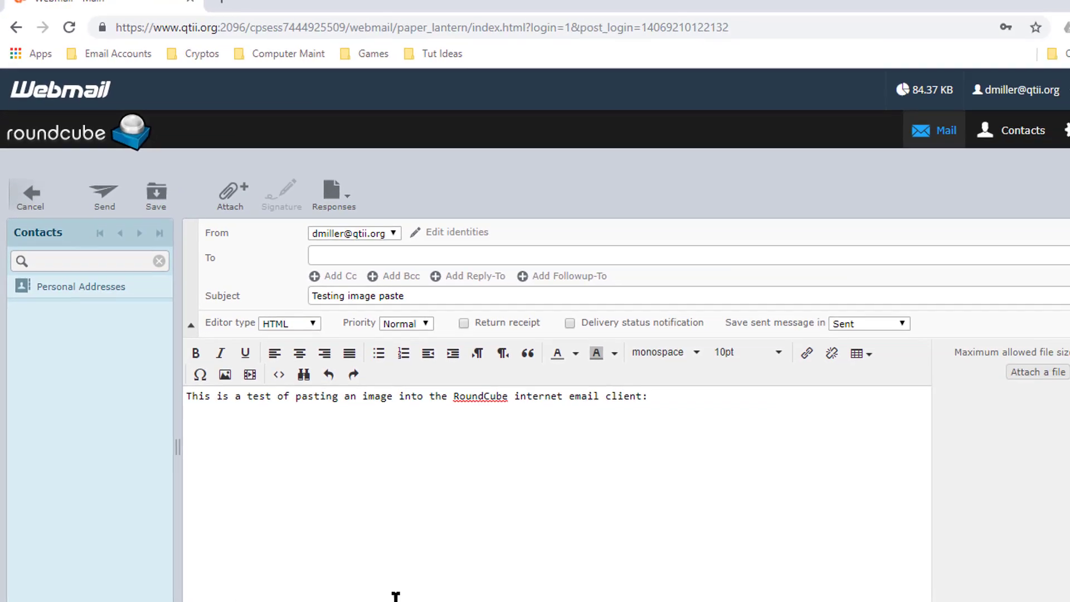
pyautogui.hotkey('ctrl', 'v')
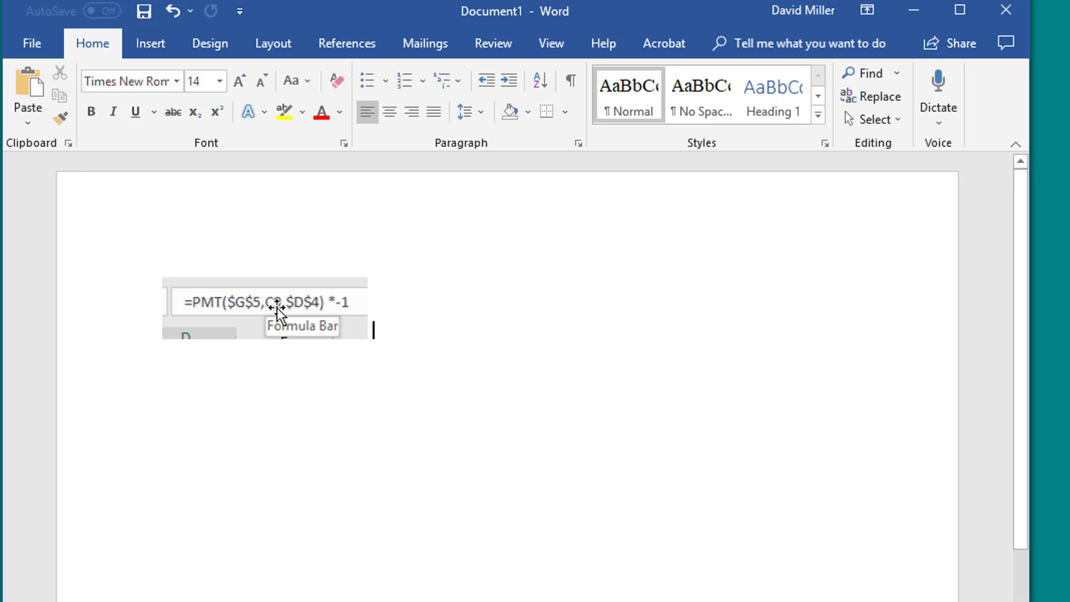
# Start saving the pasted formula image as a picture in the ScreenCaptures Images folder.
pyautogui.rightClick(278, 312)
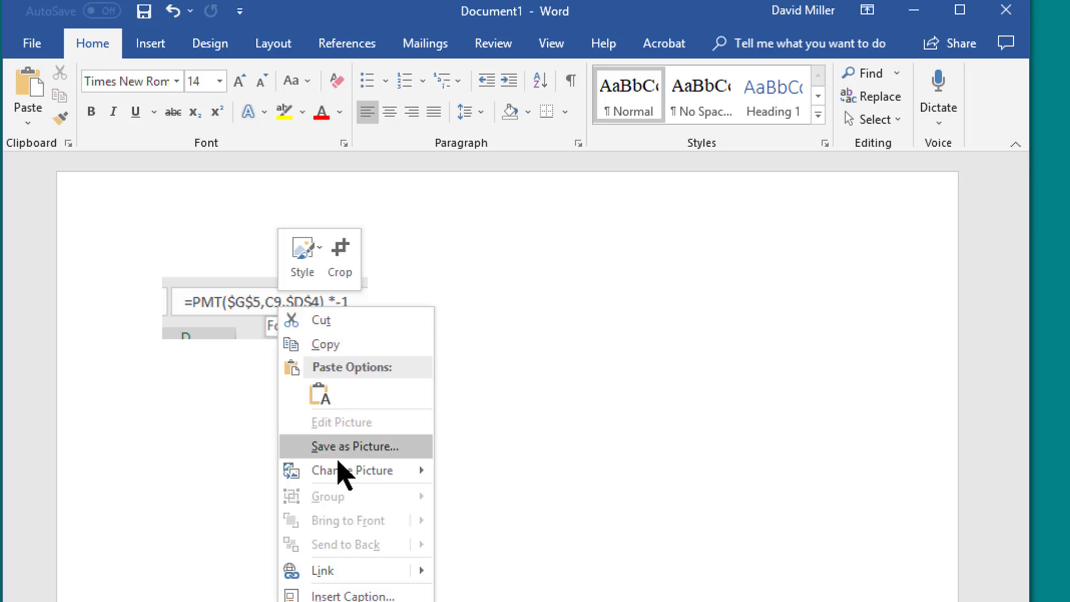
pyautogui.click(346, 446)
pyautogui.click(325, 40)
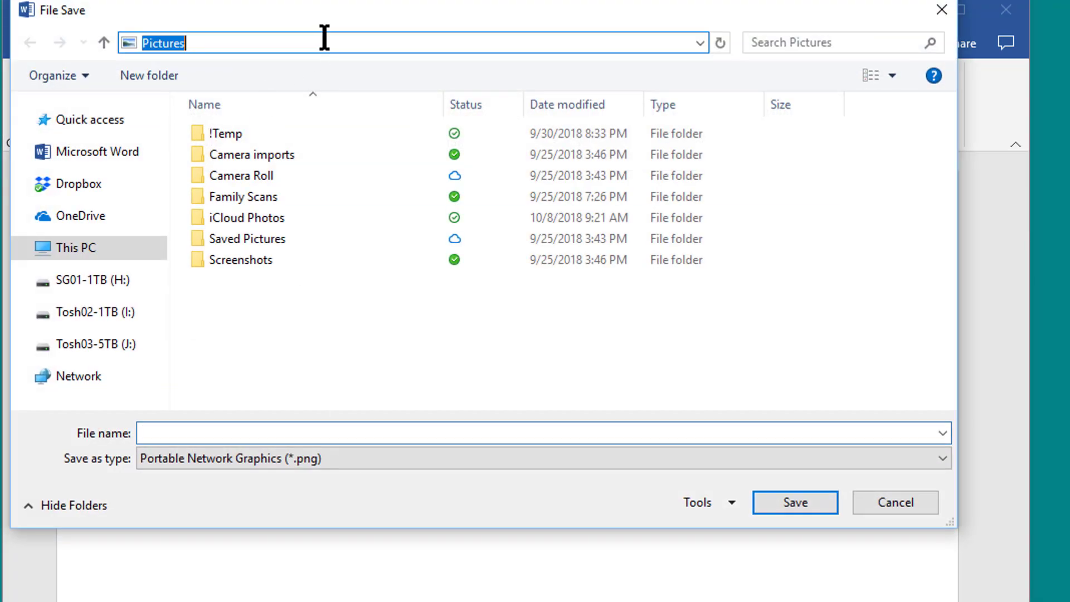
pyautogui.write('D:\\OneDrive\\Videos\\Tutorials\\ScreenCaptures\\Images')
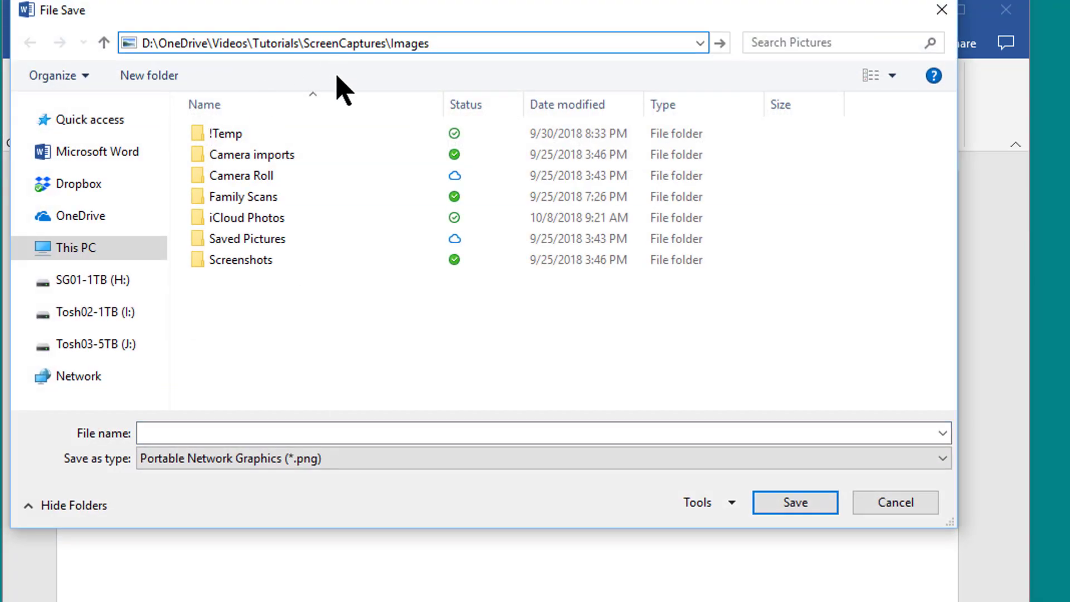
pyautogui.press('Return')
# Name the picture demo, choose JPEG format, and save it as demo.jpg.
pyautogui.click(301, 434)
pyautogui.write('demo')
pyautogui.press('Tab')
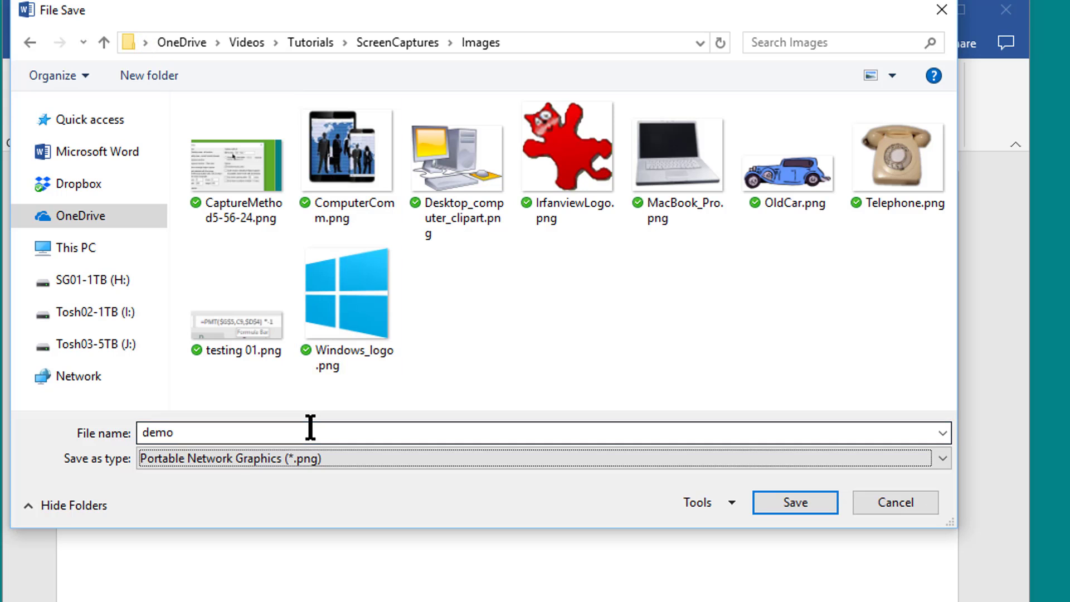
pyautogui.press('Down')
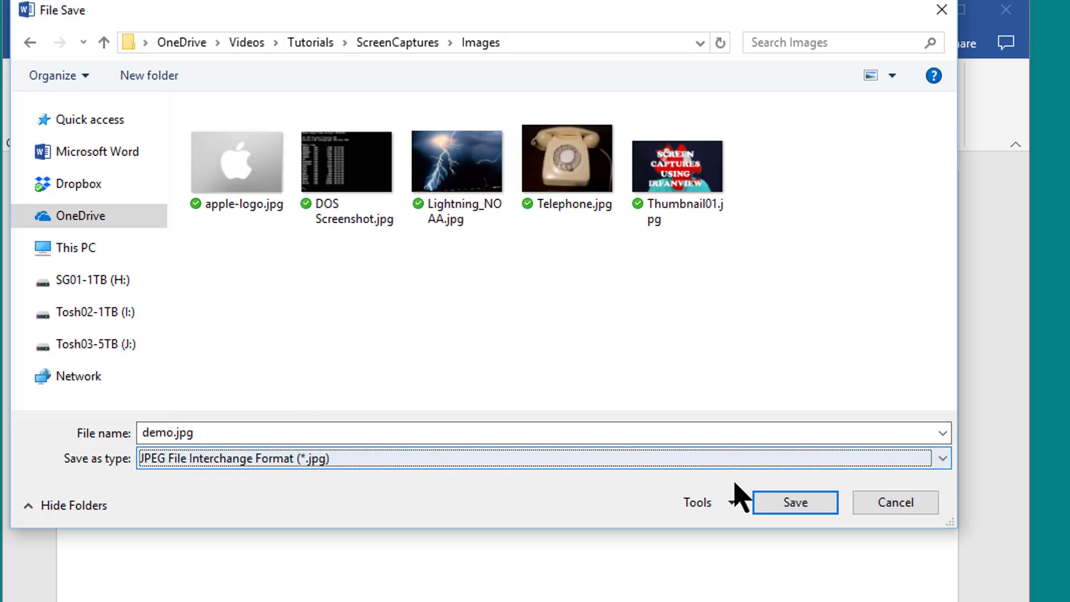
pyautogui.click(783, 503)
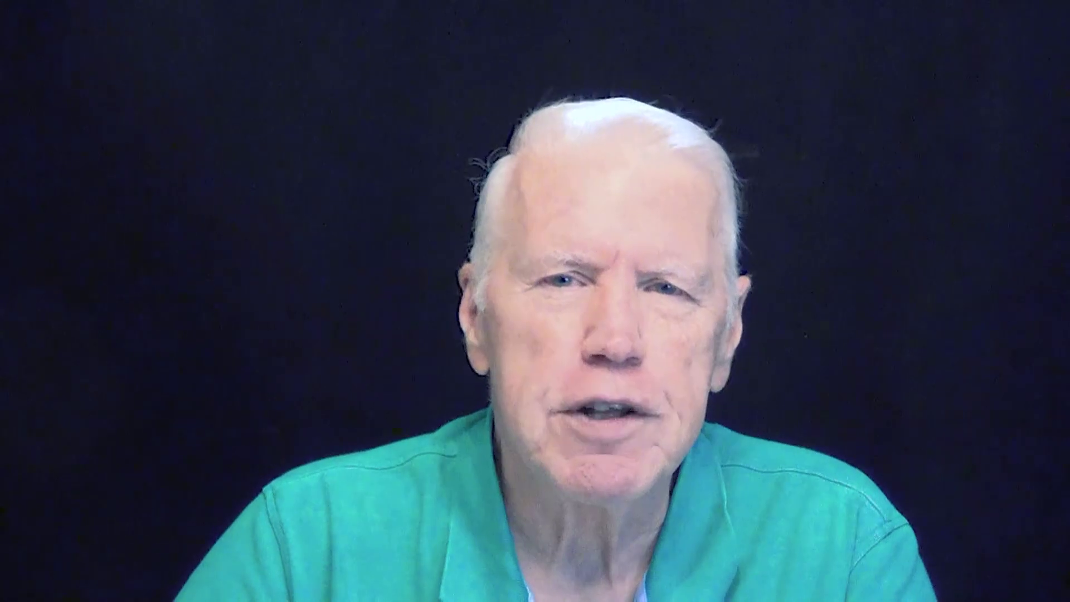